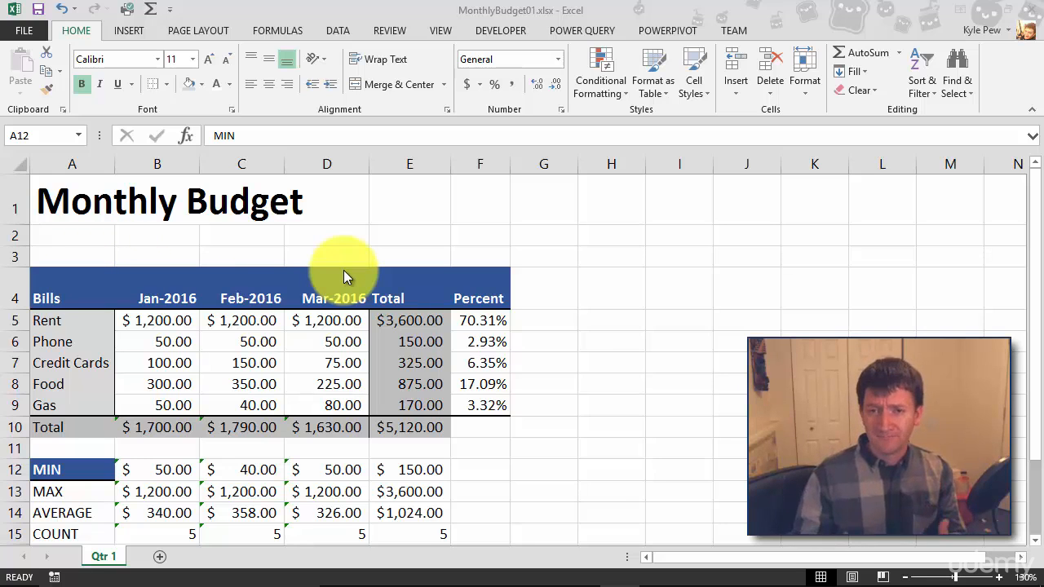
# Clear only the formats from the budget table's header row, A4:F4
pyautogui.moveTo(40, 282); pyautogui.dragTo(470, 298)
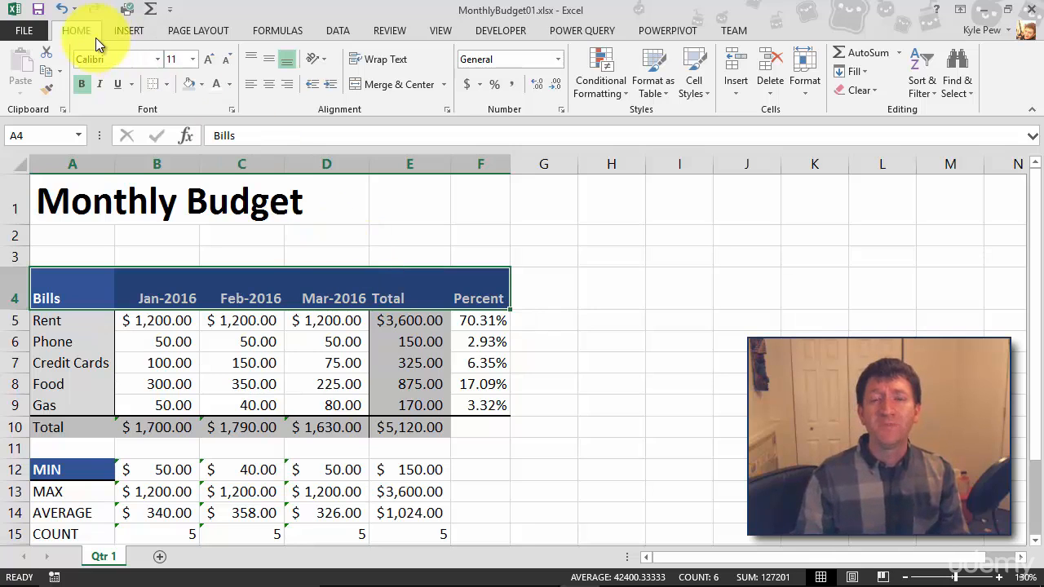
pyautogui.click(877, 91)
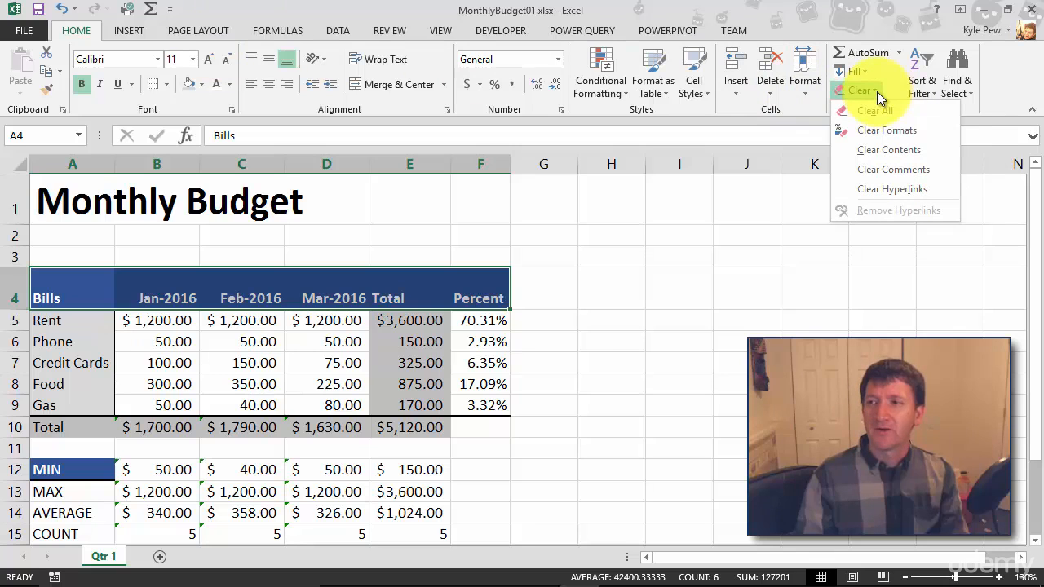
pyautogui.click(869, 133)
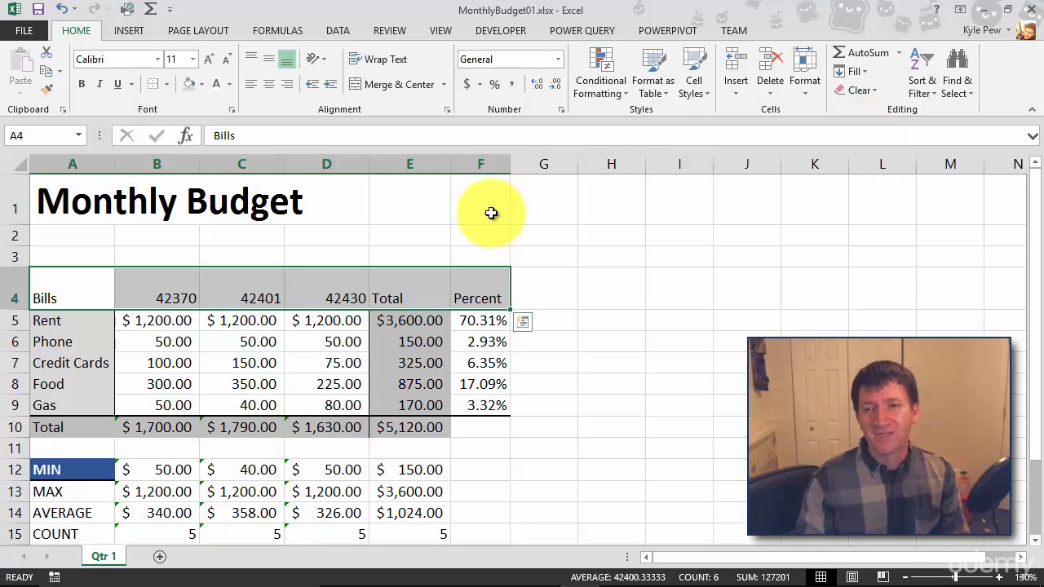
# Apply the custom number format mmm-yyyy to the three month headers in B4:D4
pyautogui.click(142, 295)
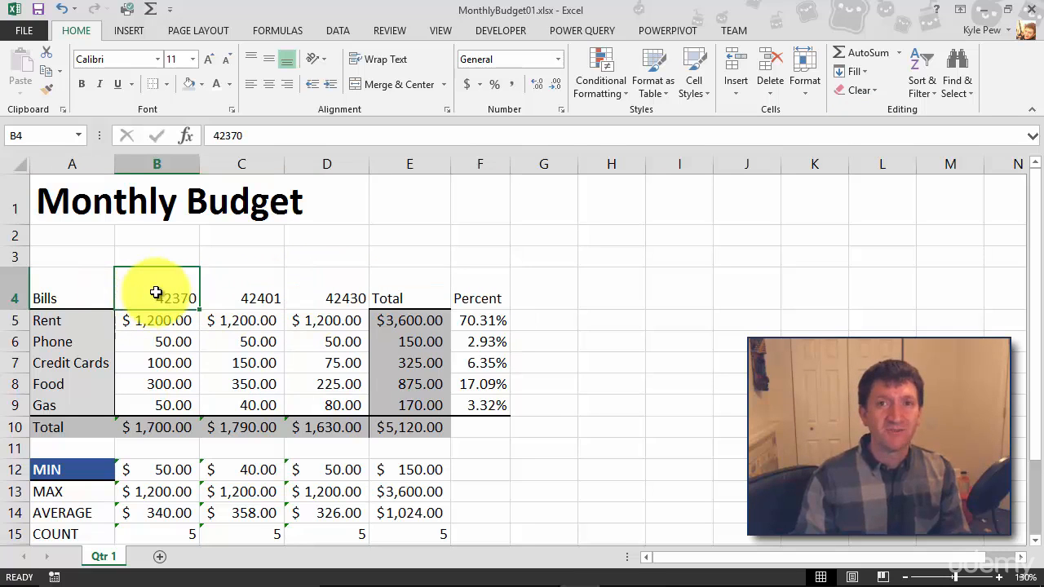
pyautogui.moveTo(155, 292); pyautogui.dragTo(296, 287)
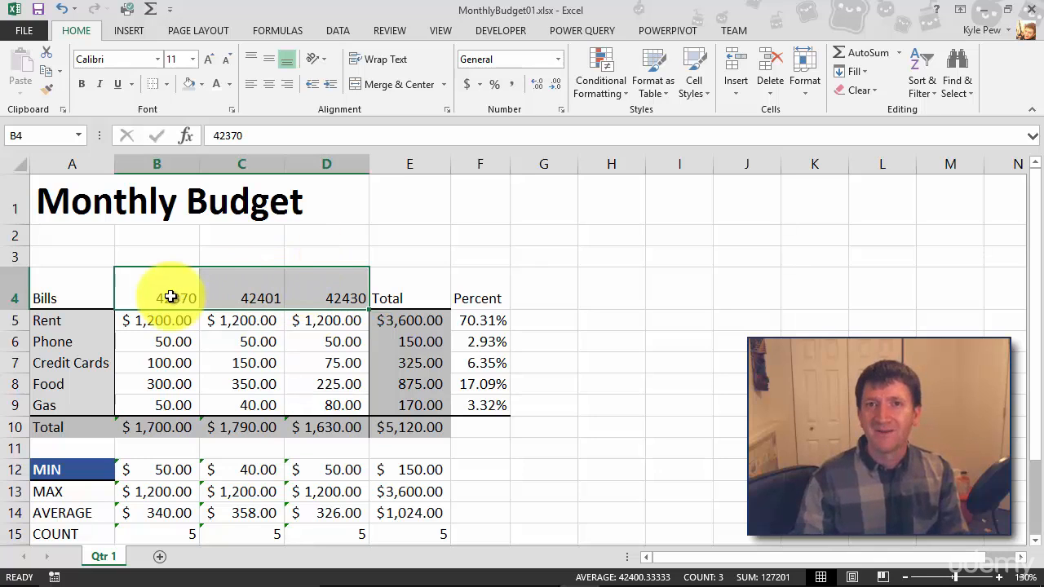
pyautogui.click(557, 63)
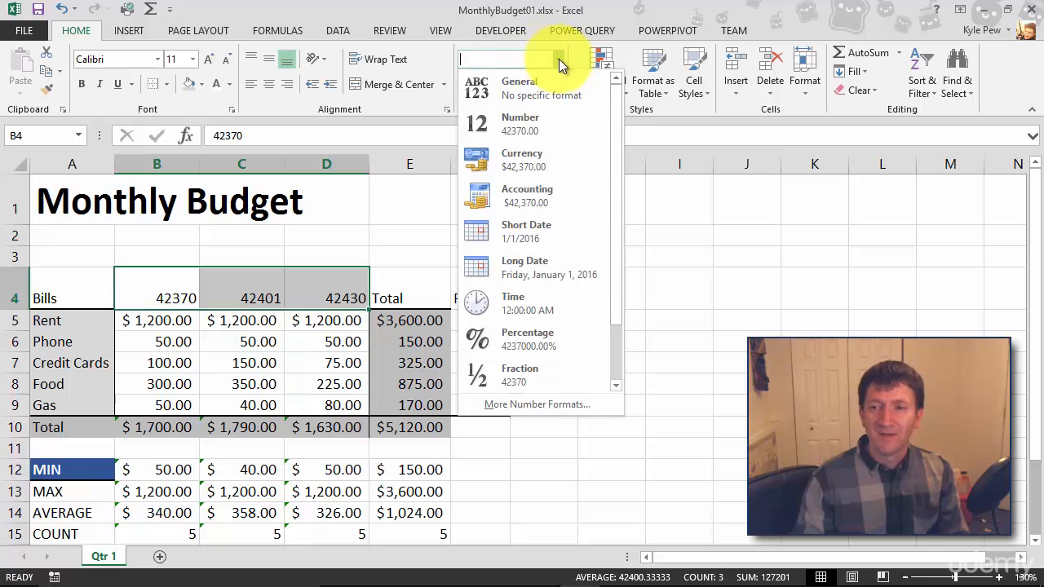
pyautogui.click(519, 403)
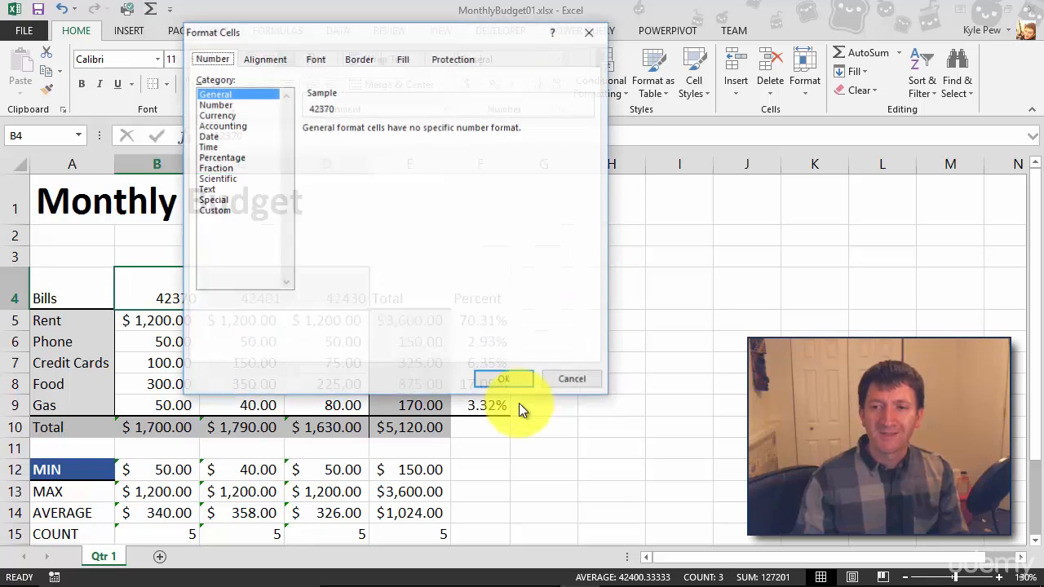
pyautogui.click(231, 211)
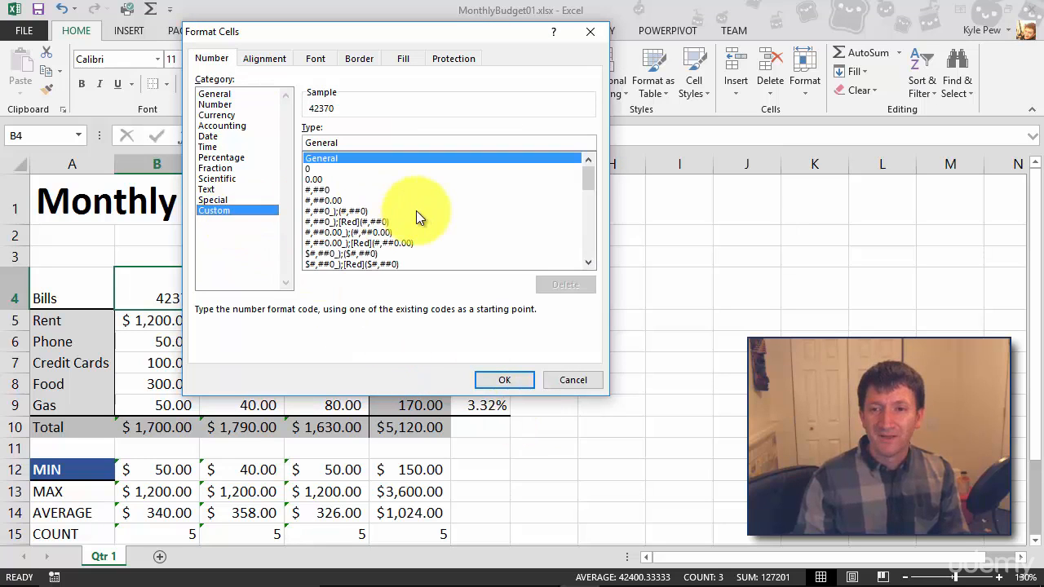
pyautogui.moveTo(585, 178); pyautogui.dragTo(591, 213)
pyautogui.click(332, 211)
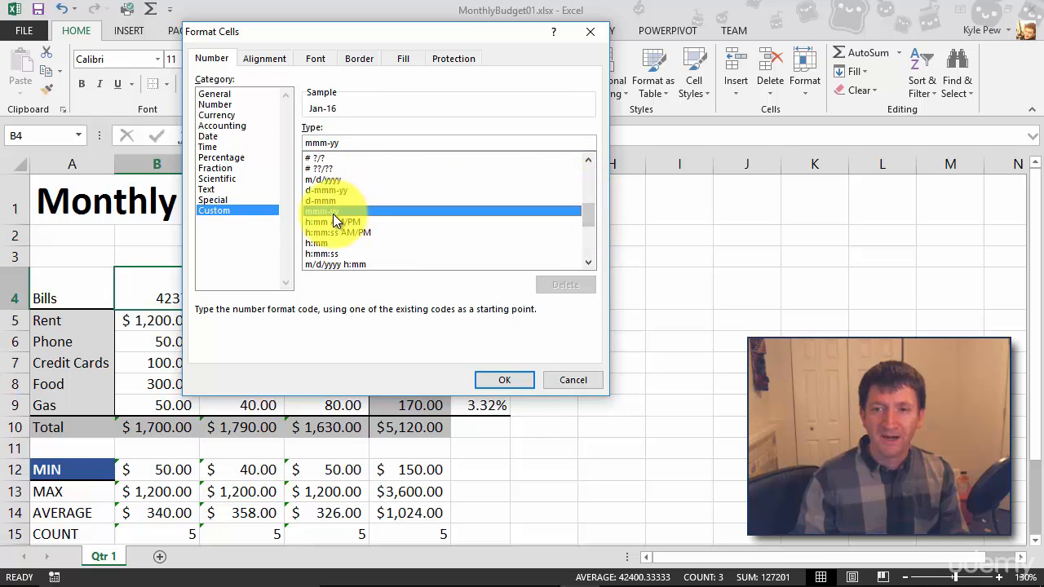
pyautogui.click(356, 143)
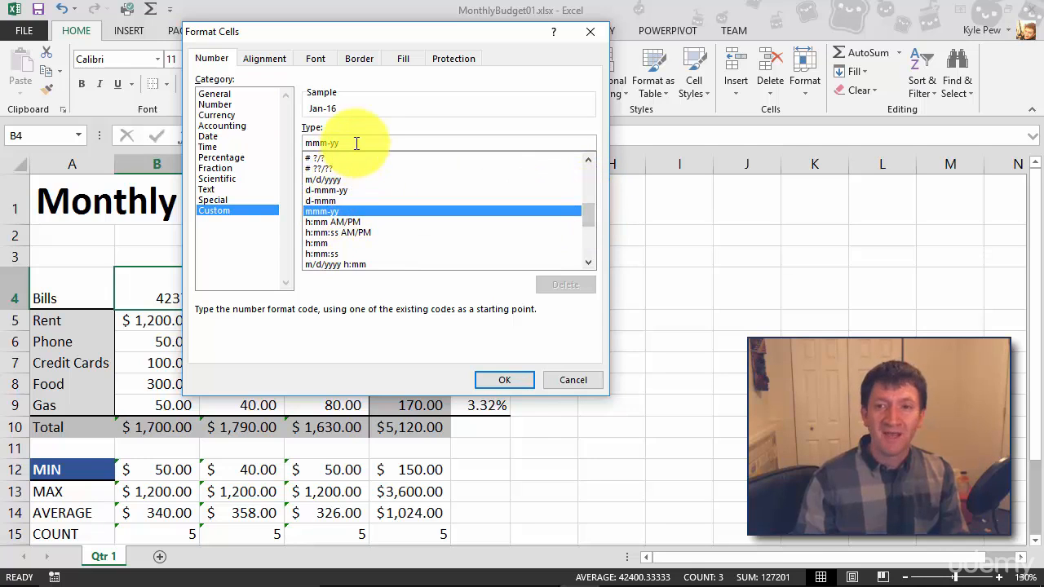
pyautogui.write('yy')
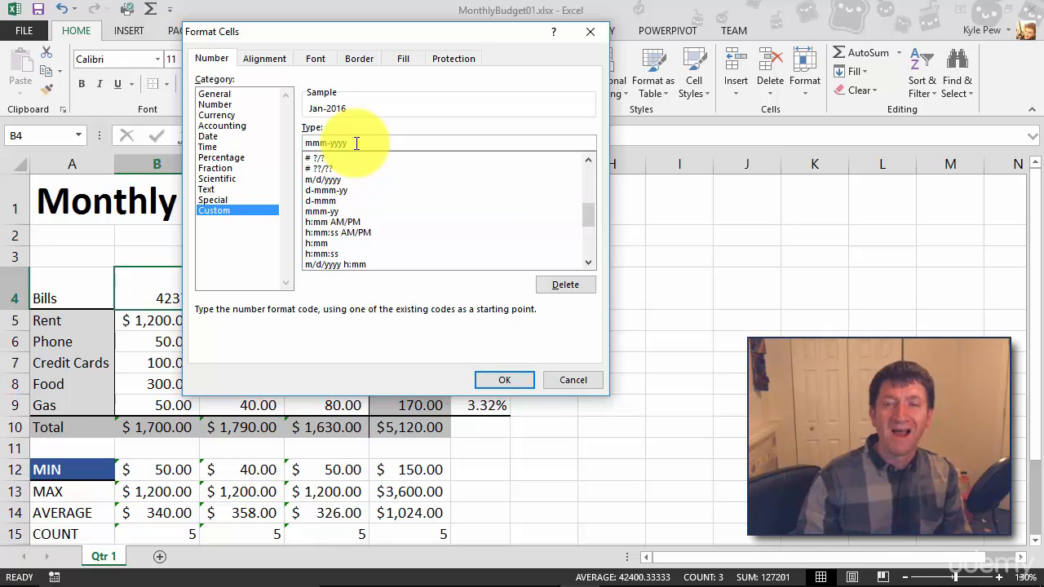
pyautogui.click(522, 379)
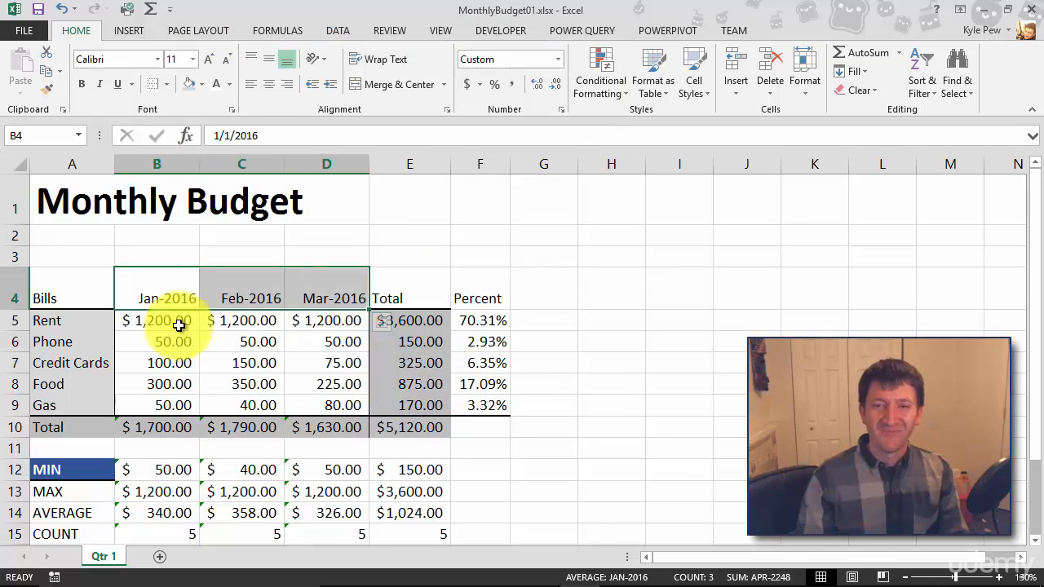
# Format the Bills header cell A4 with bold white text, a darker blue fill and a thick bottom border
pyautogui.click(74, 284)
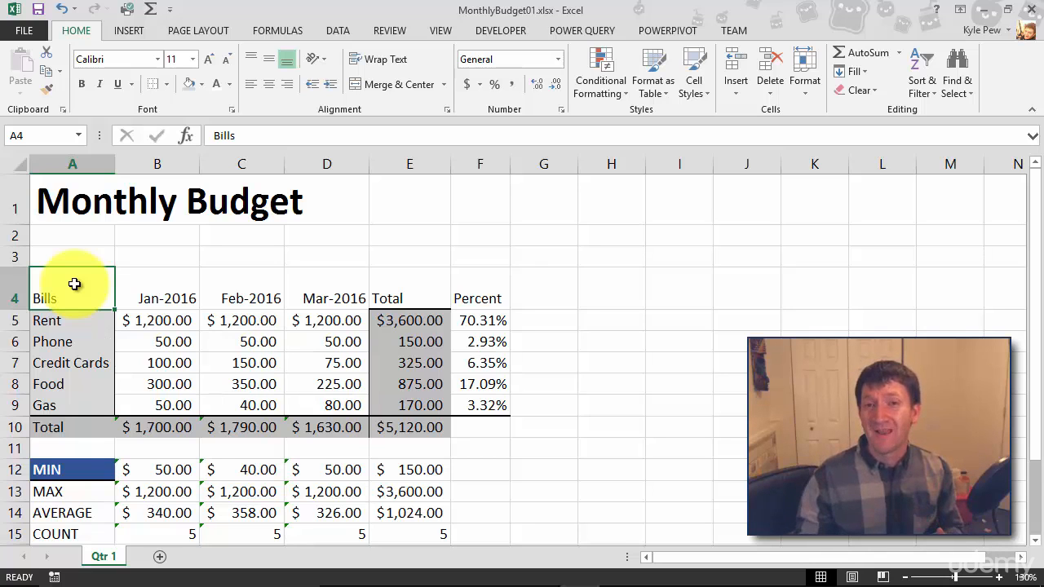
pyautogui.click(82, 83)
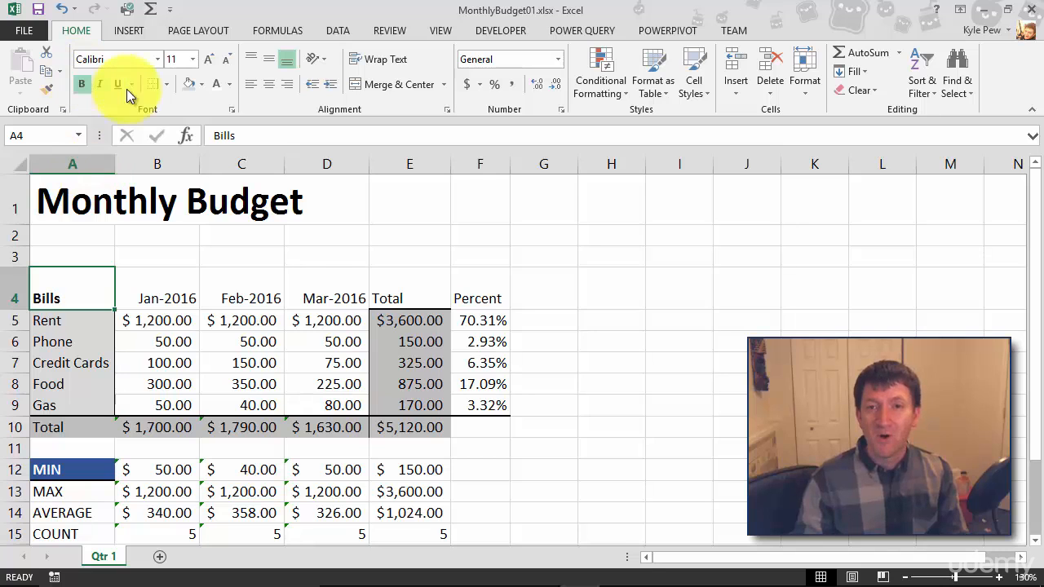
pyautogui.click(203, 84)
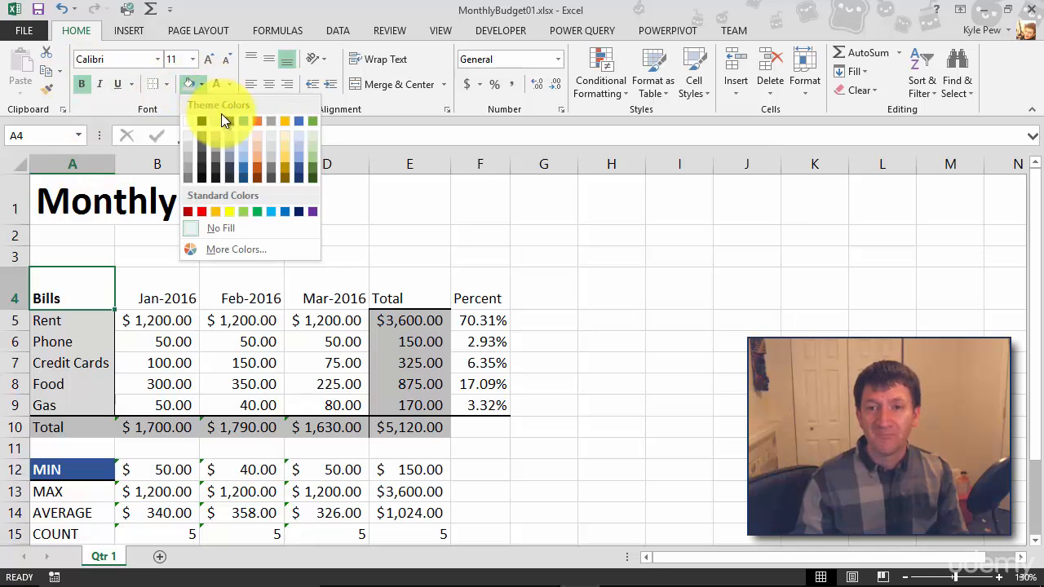
pyautogui.click(247, 168)
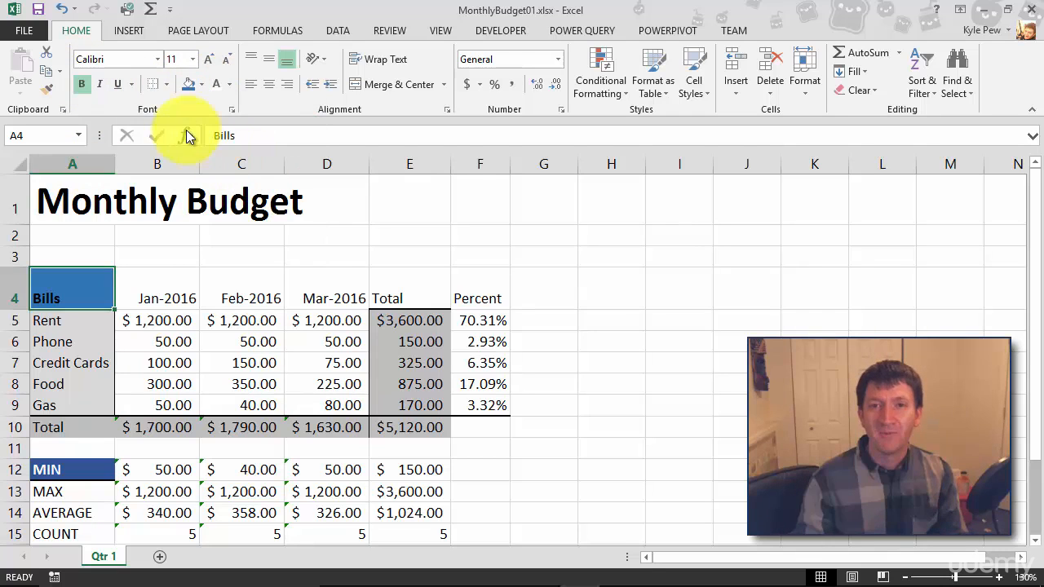
pyautogui.click(215, 83)
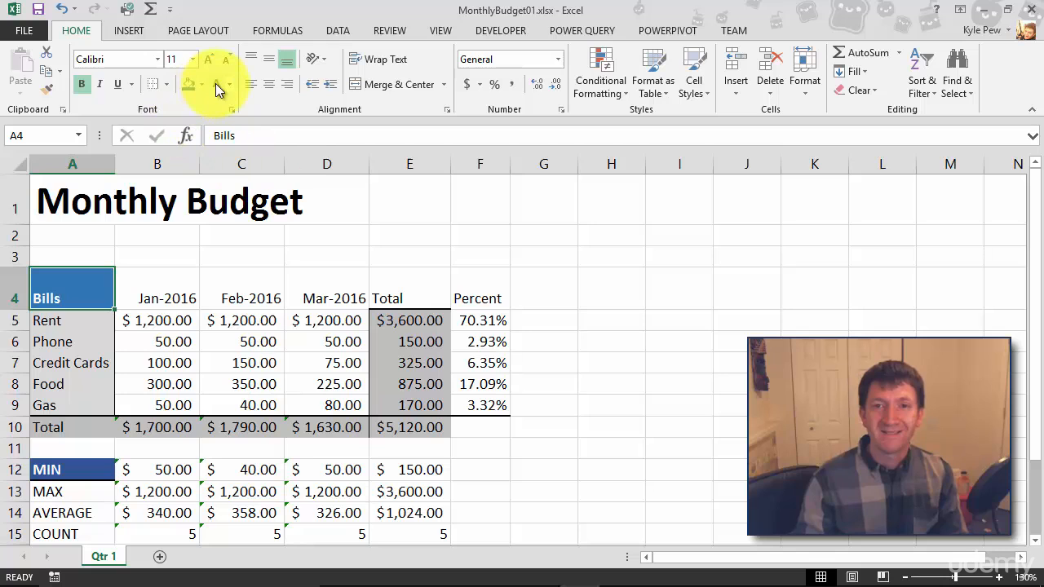
pyautogui.click(165, 84)
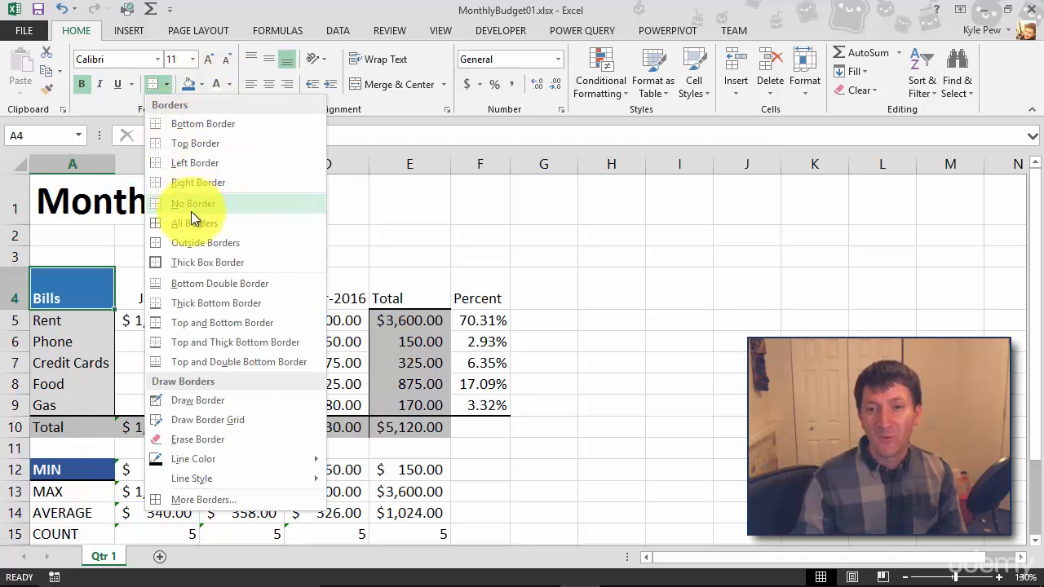
pyautogui.click(190, 300)
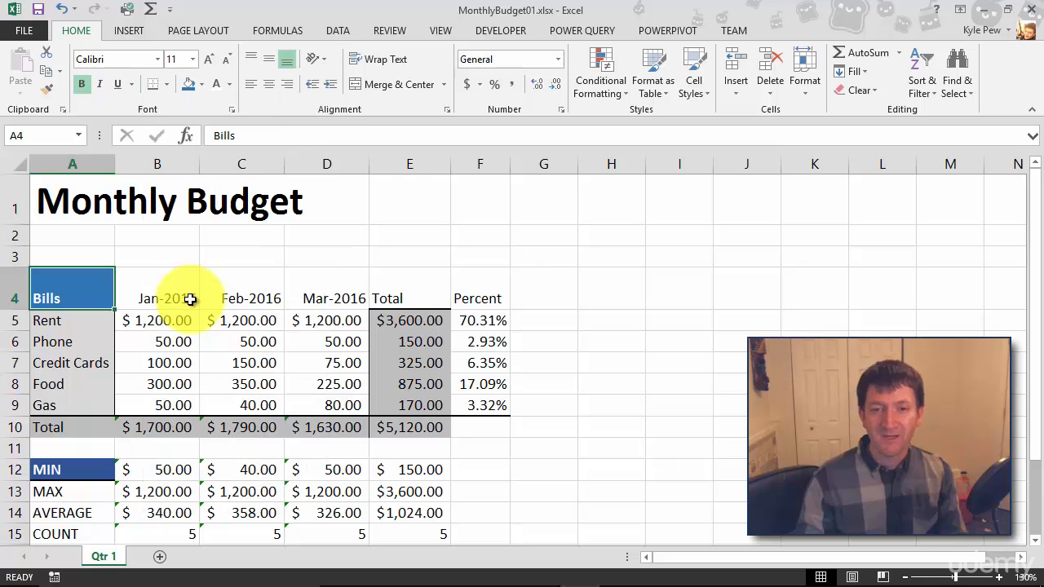
pyautogui.click(151, 363)
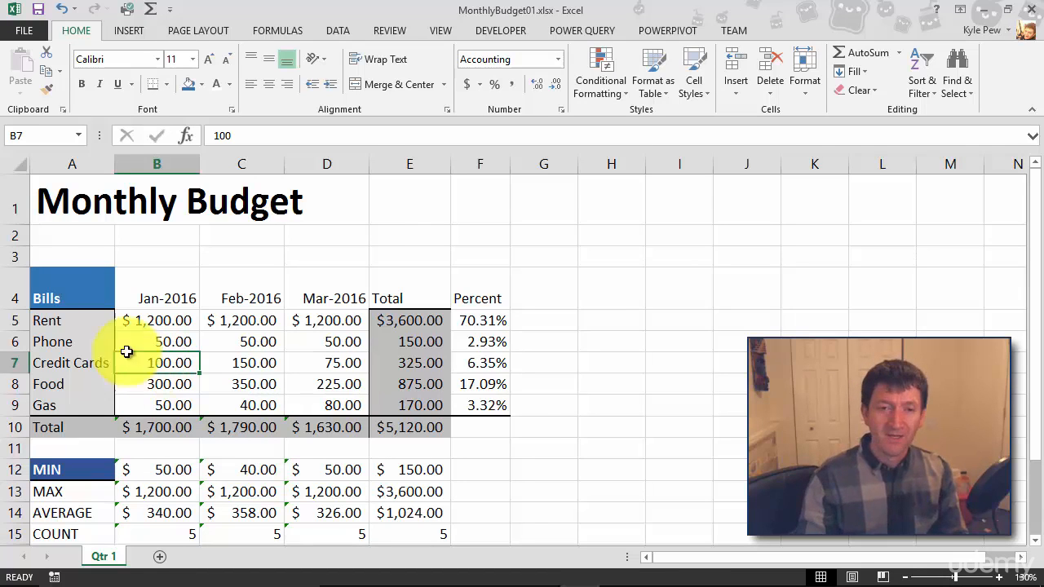
# Create a new cell style named AwesomeHeaderStyle from the formatting of the Bills cell A4
pyautogui.click(66, 285)
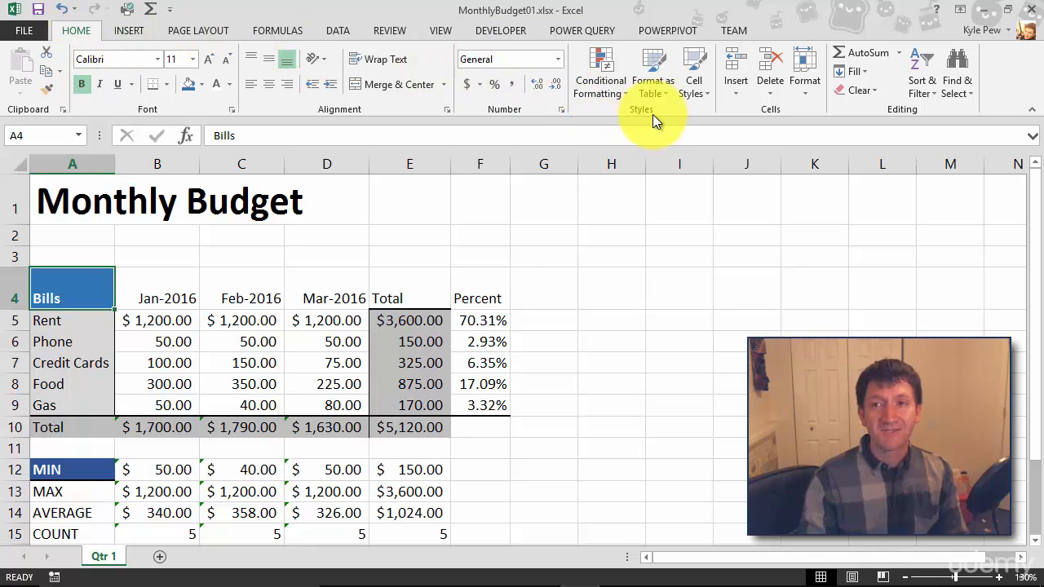
pyautogui.click(696, 94)
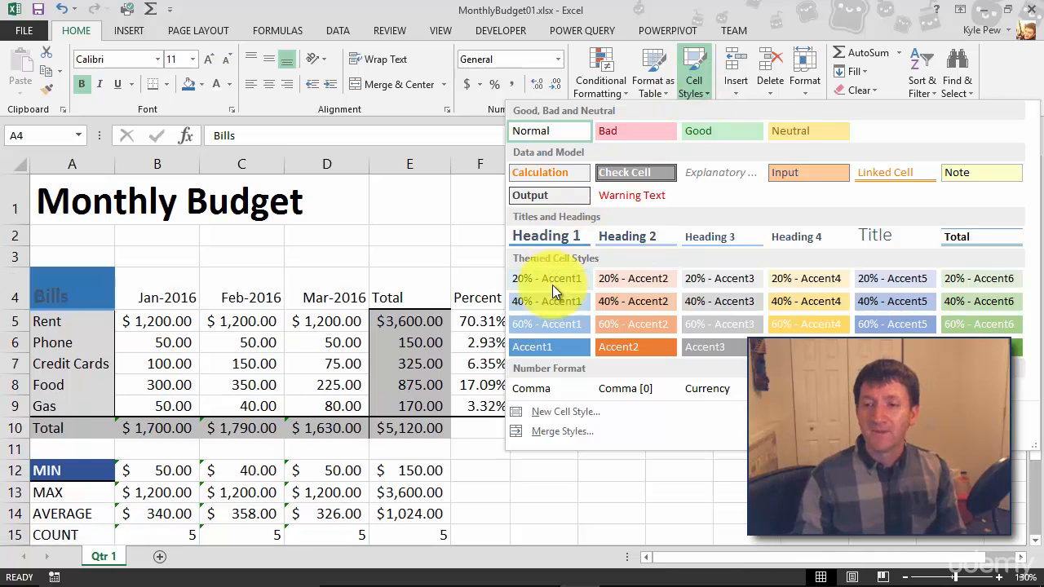
pyautogui.click(586, 414)
pyautogui.moveTo(325, 88); pyautogui.dragTo(135, 91)
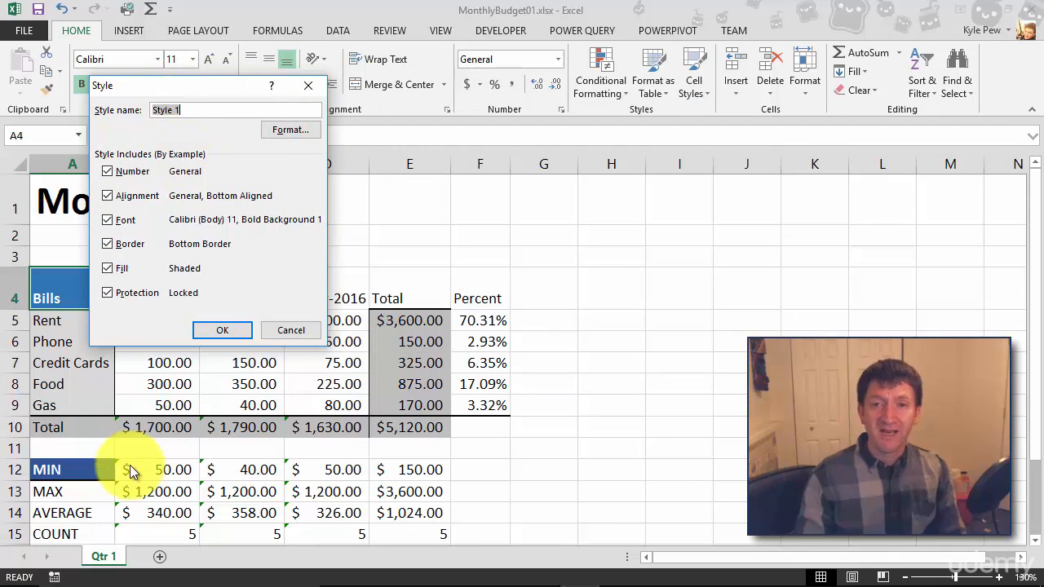
pyautogui.write('Aweso')
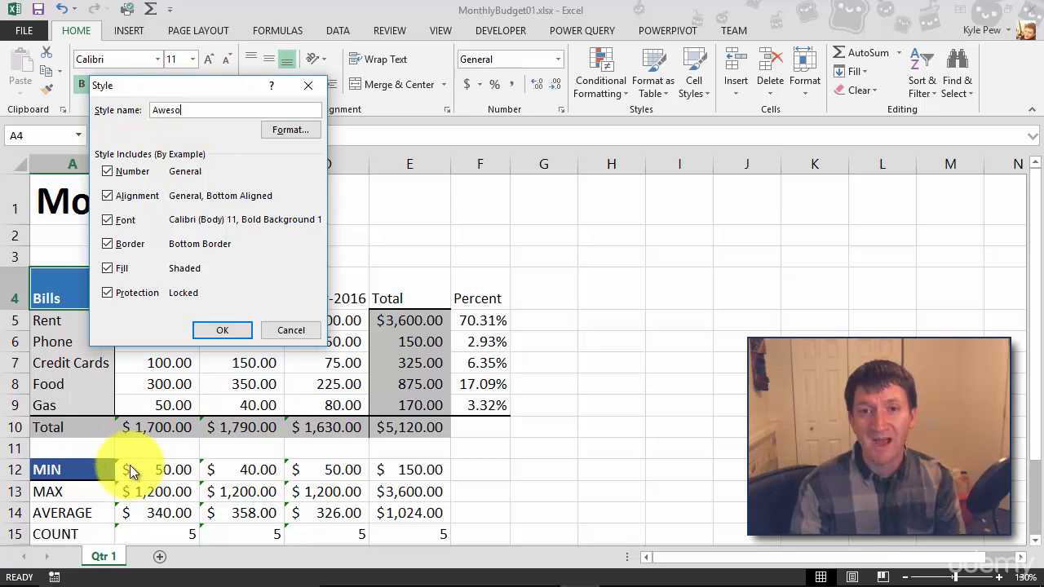
pyautogui.write('meHeaderStyle')
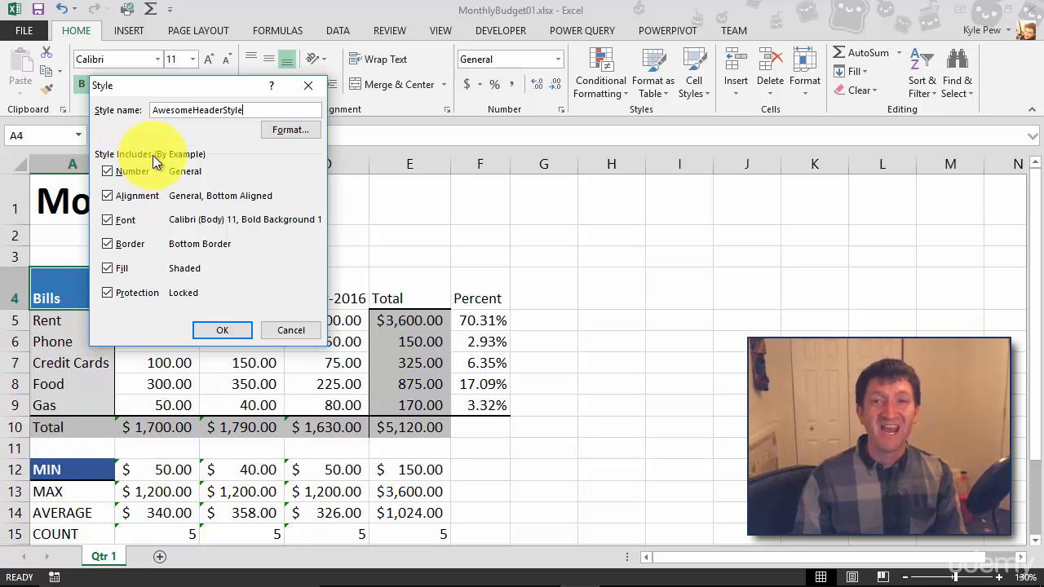
pyautogui.click(211, 327)
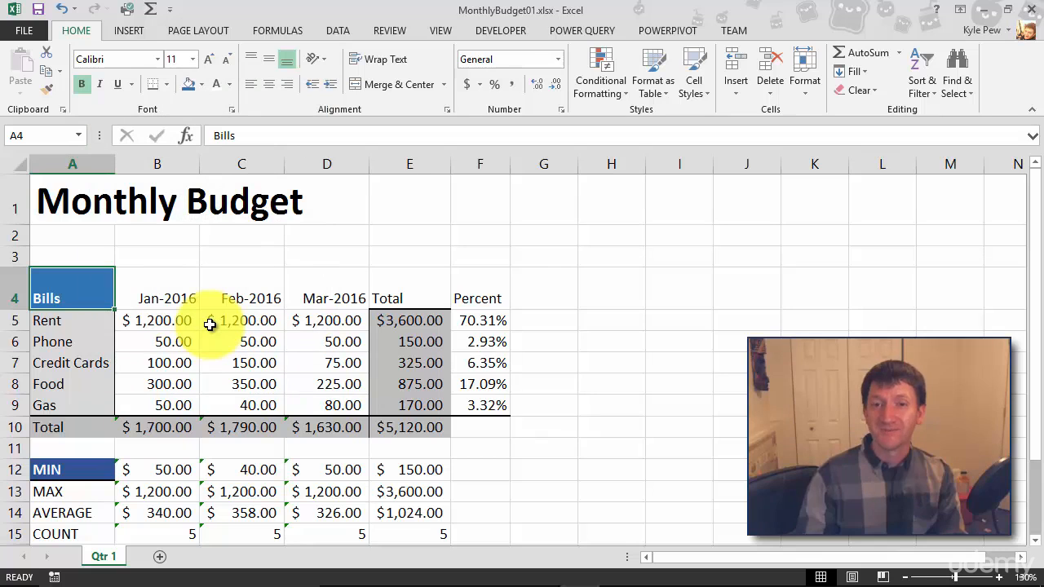
# Apply the AwesomeHeaderStyle cell style to the whole header row, A4:F4
pyautogui.moveTo(79, 286); pyautogui.dragTo(465, 298)
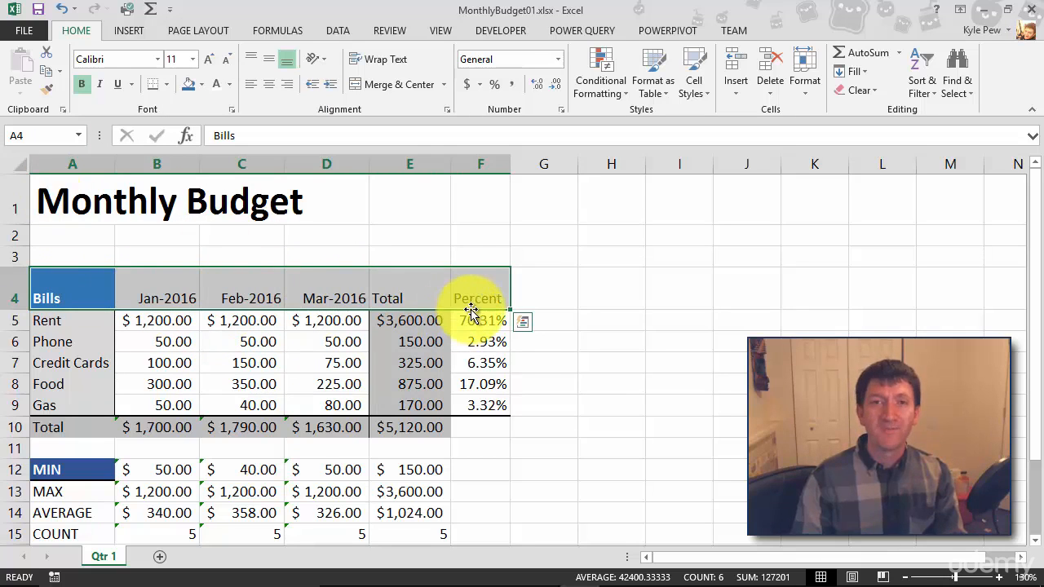
pyautogui.click(697, 93)
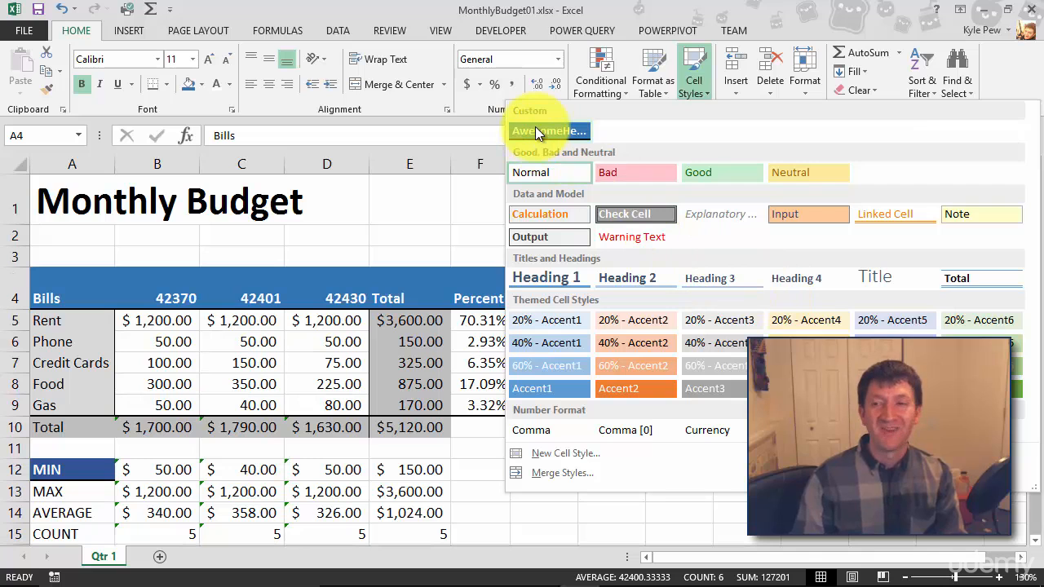
pyautogui.click(535, 130)
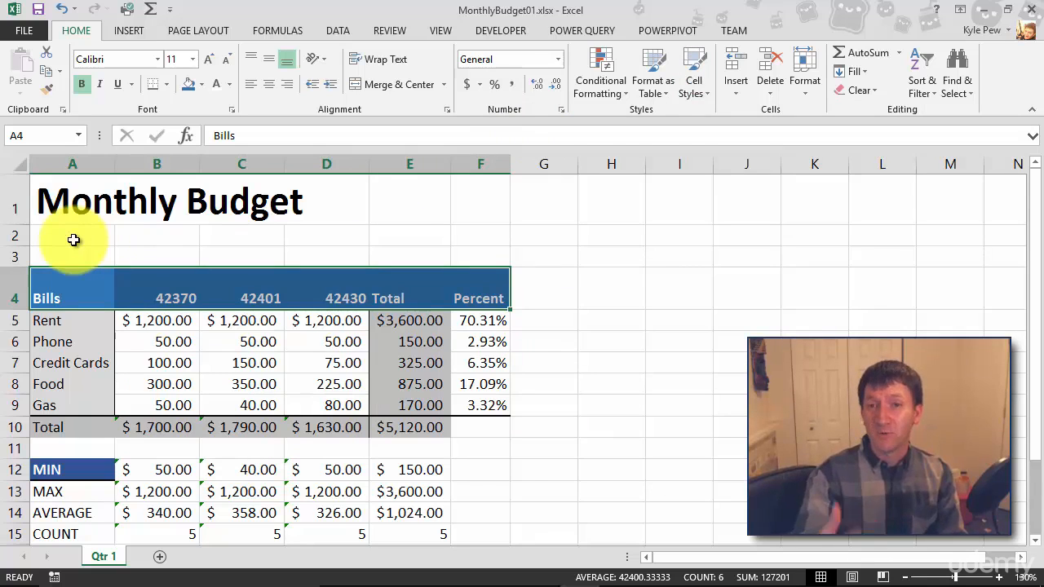
# Show the date serials in B4:D4 as month and four-digit year with the custom number format mmm-yyyy
pyautogui.moveTo(163, 298); pyautogui.dragTo(296, 293)
pyautogui.click(557, 58)
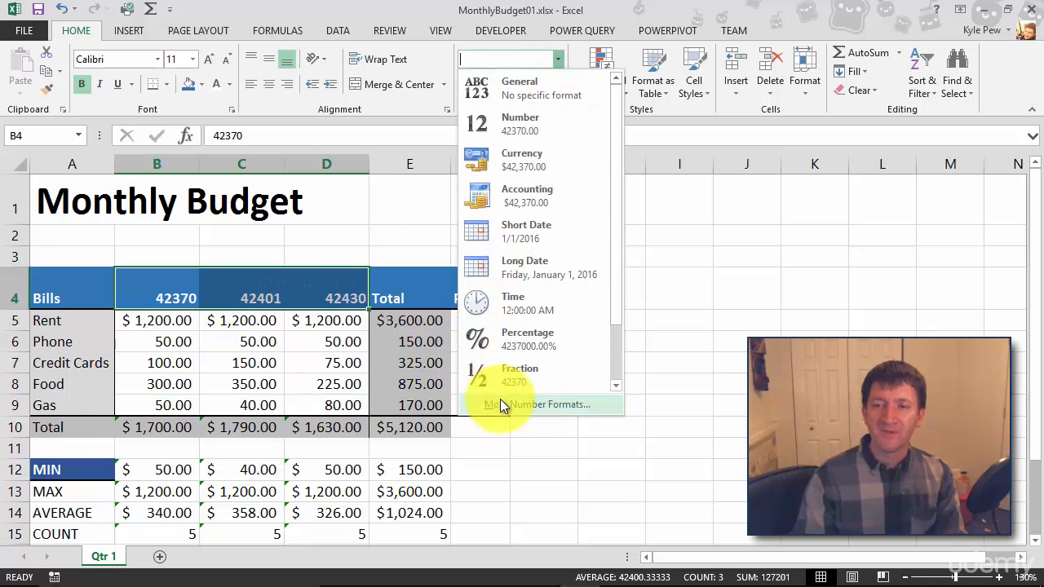
pyautogui.click(501, 403)
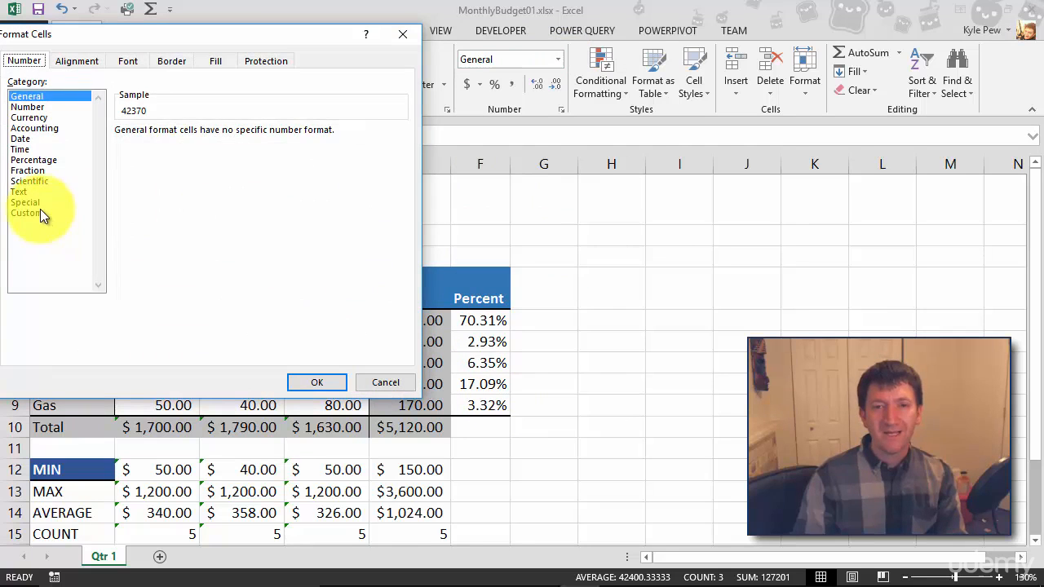
pyautogui.click(37, 212)
pyautogui.moveTo(396, 180); pyautogui.dragTo(397, 210)
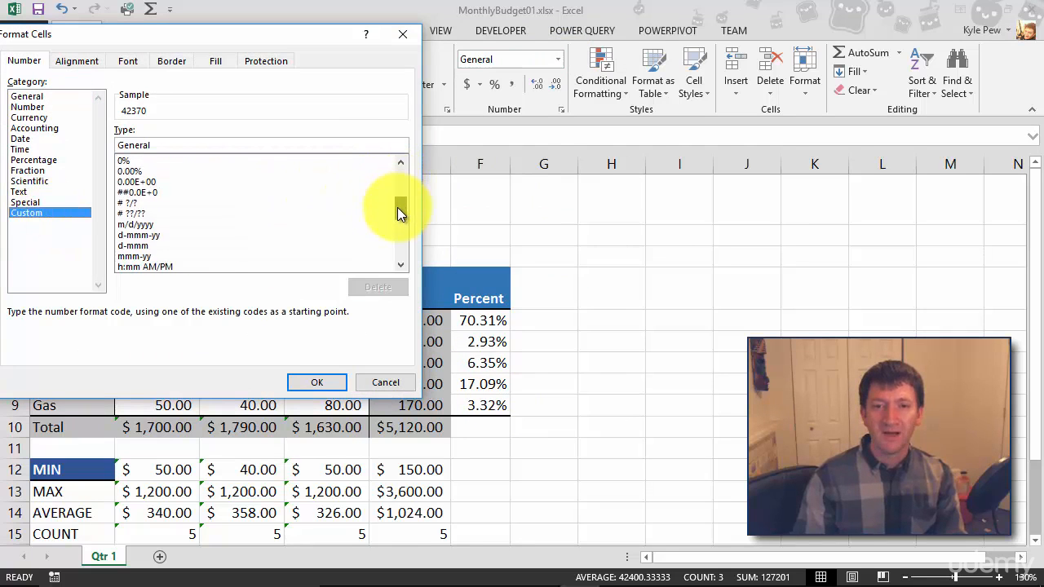
pyautogui.click(139, 256)
pyautogui.click(177, 143)
pyautogui.write('yyyy')
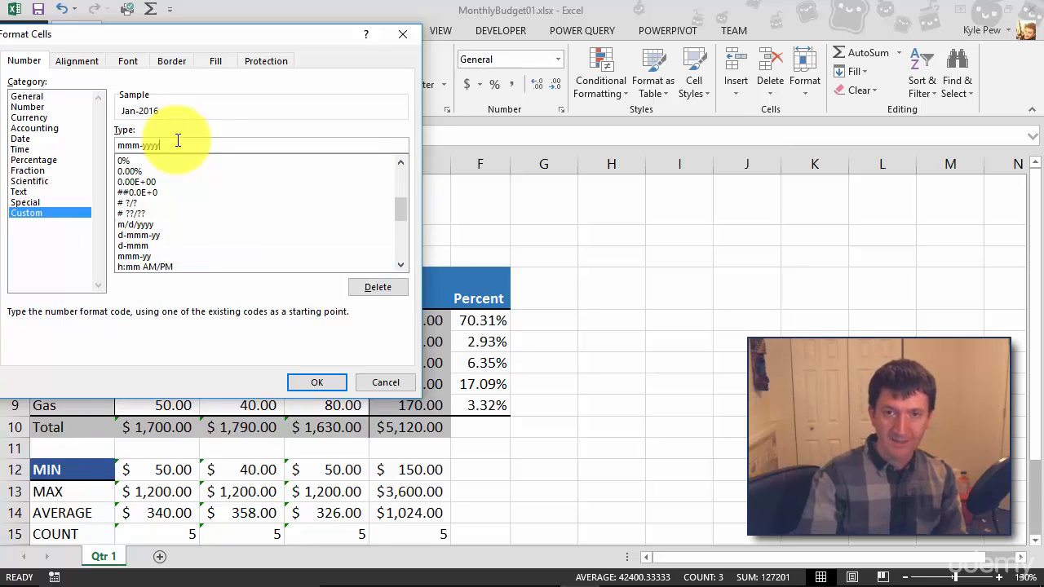
pyautogui.click(328, 379)
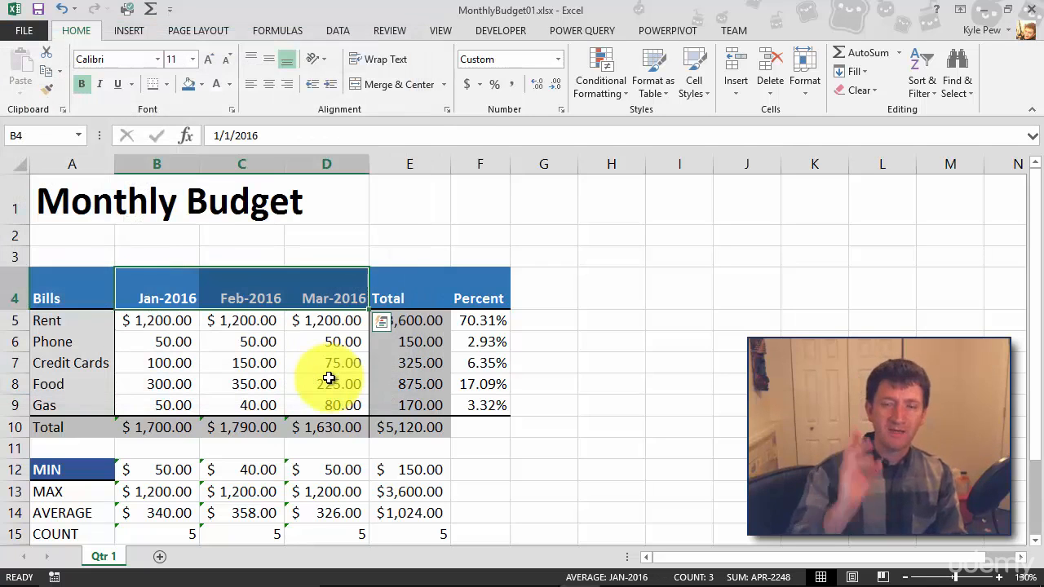
pyautogui.click(56, 358)
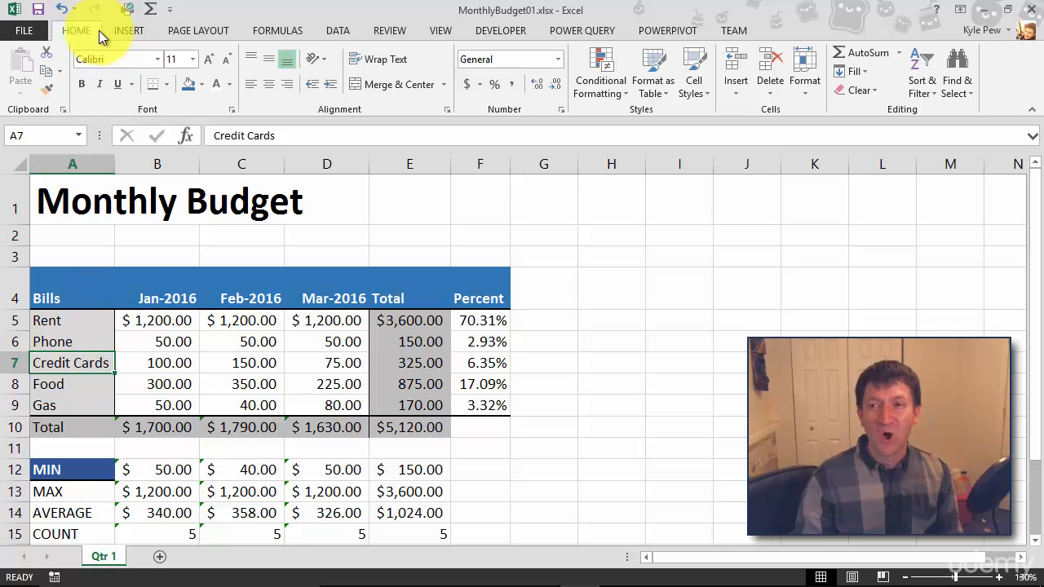
# Modify the AwesomeHeaderStyle cell style so its background fill is dark green instead of blue
pyautogui.click(704, 94)
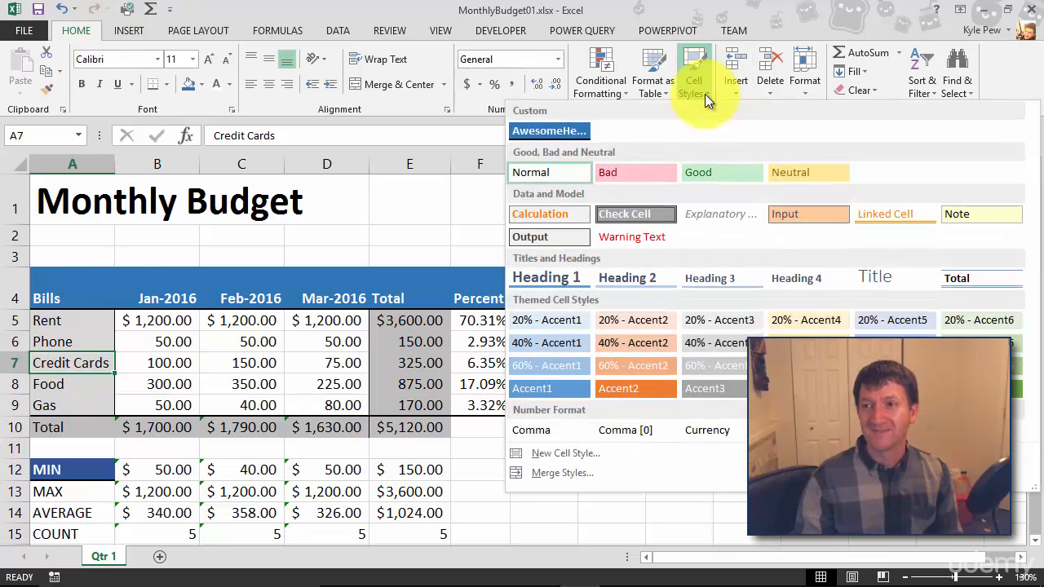
pyautogui.rightClick(529, 130)
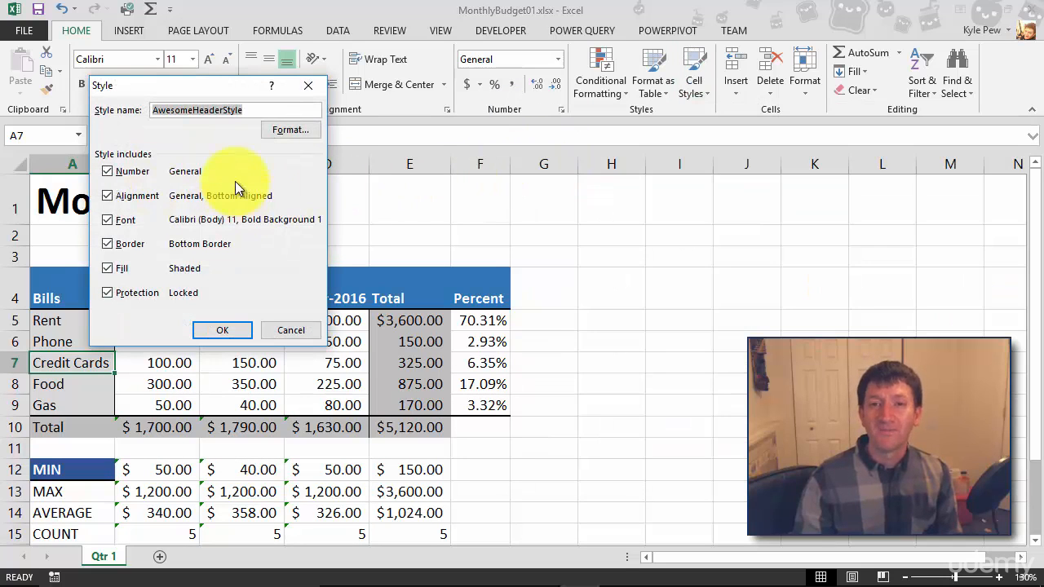
pyautogui.click(291, 130)
pyautogui.moveTo(93, 29); pyautogui.dragTo(136, 52)
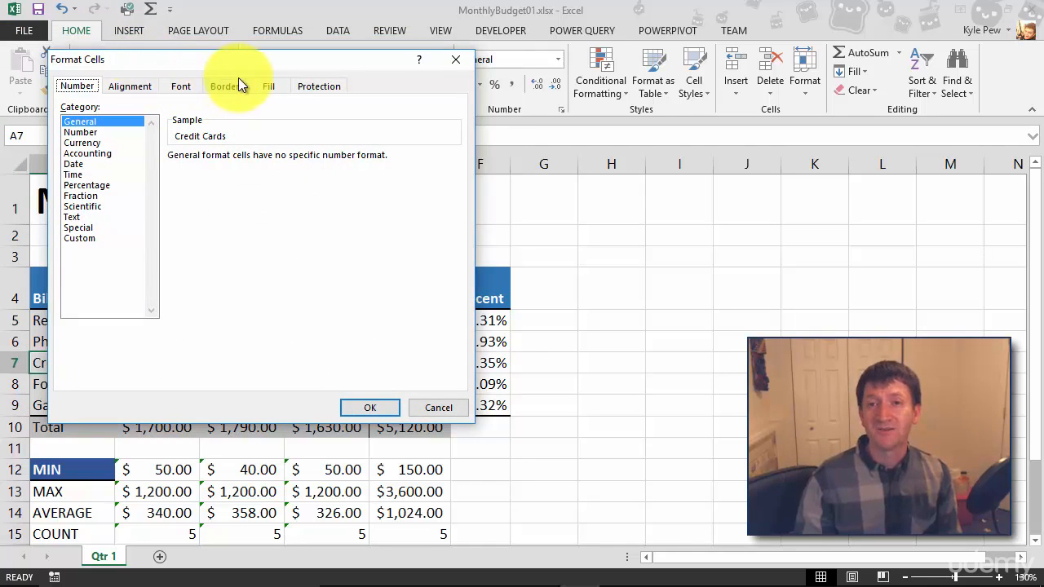
pyautogui.click(264, 87)
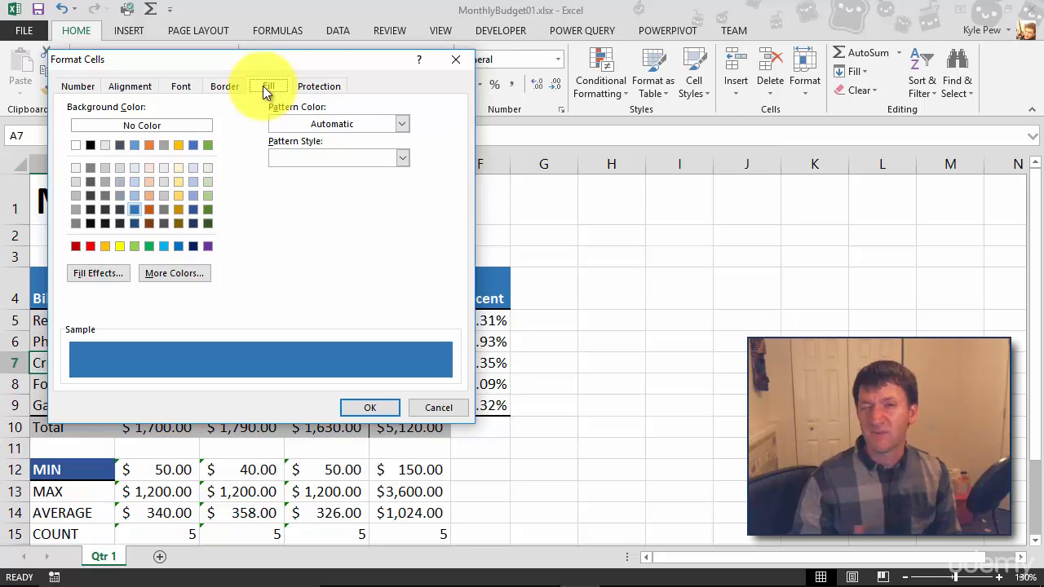
pyautogui.click(208, 209)
pyautogui.click(371, 408)
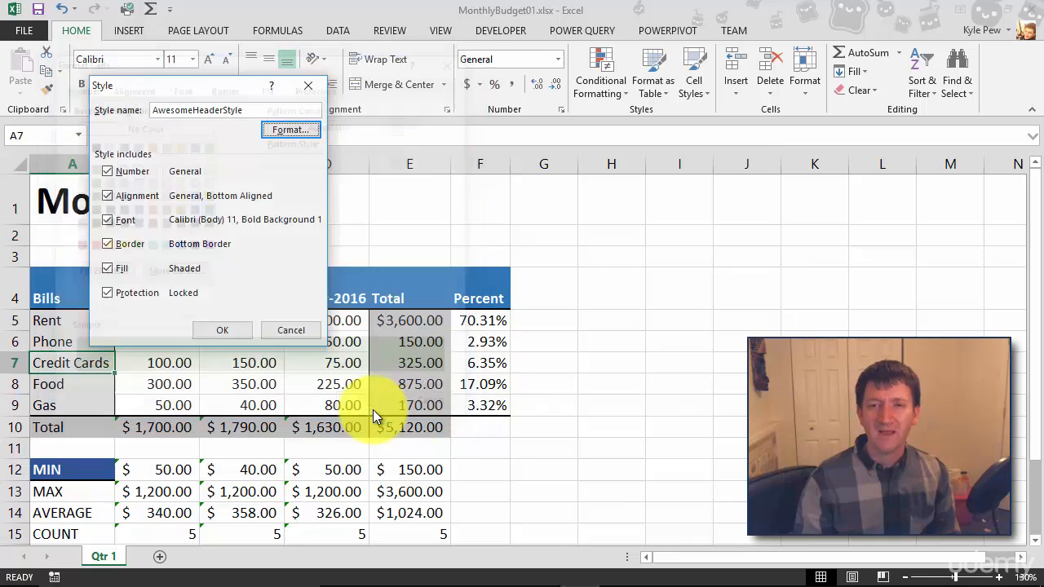
pyautogui.click(222, 330)
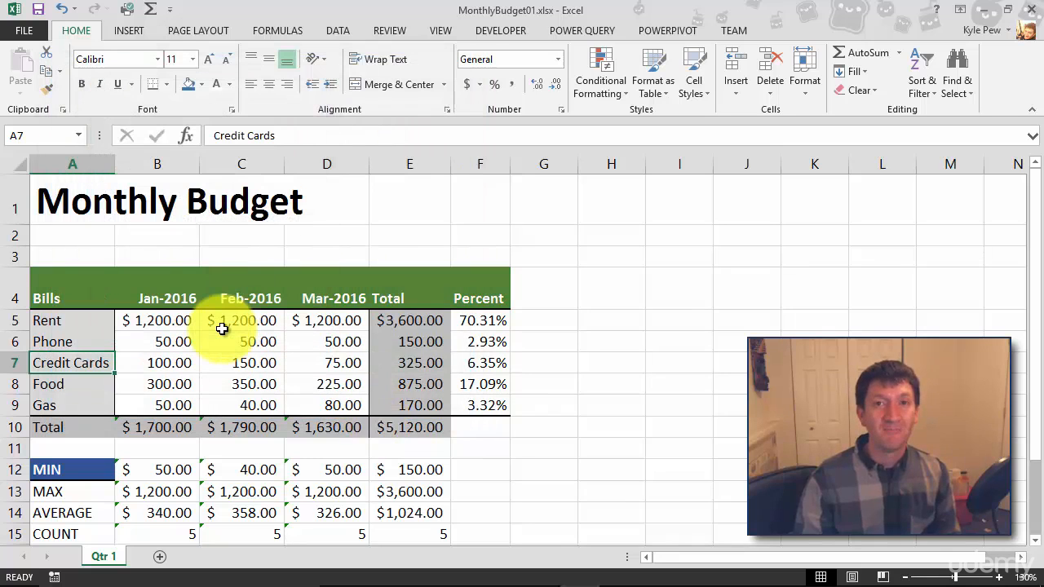